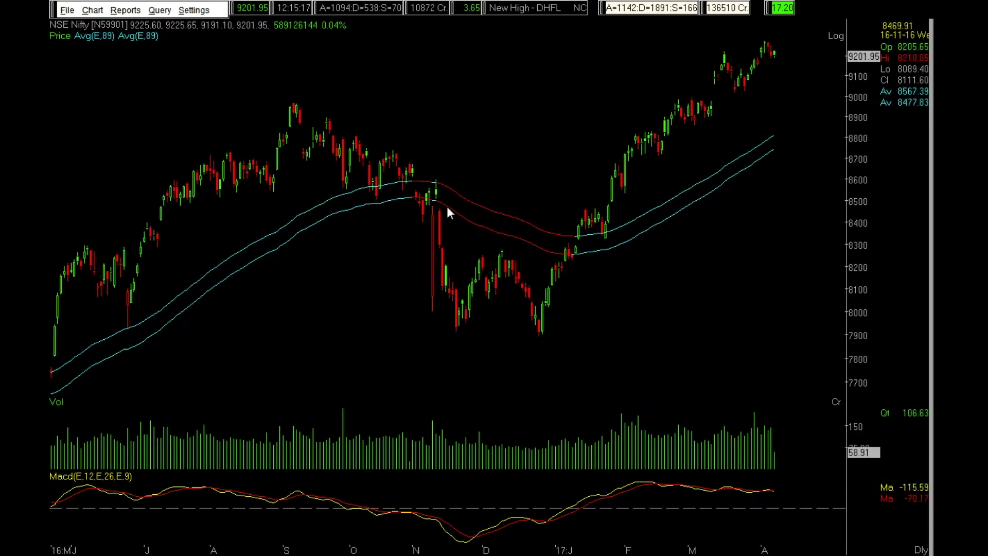
Step: Switch the Nifty chart from daily to 5-minute intraday candles with the I shortcut
key(i)
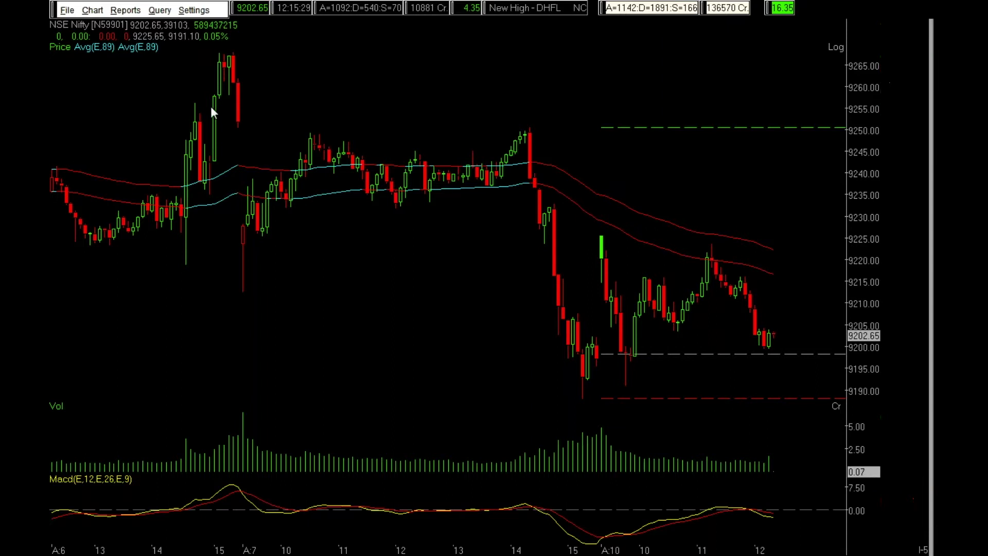
Step: Open Index Pullers & Draggers, sort by Contribution gainers first, and return Nifty to daily
click(124, 11)
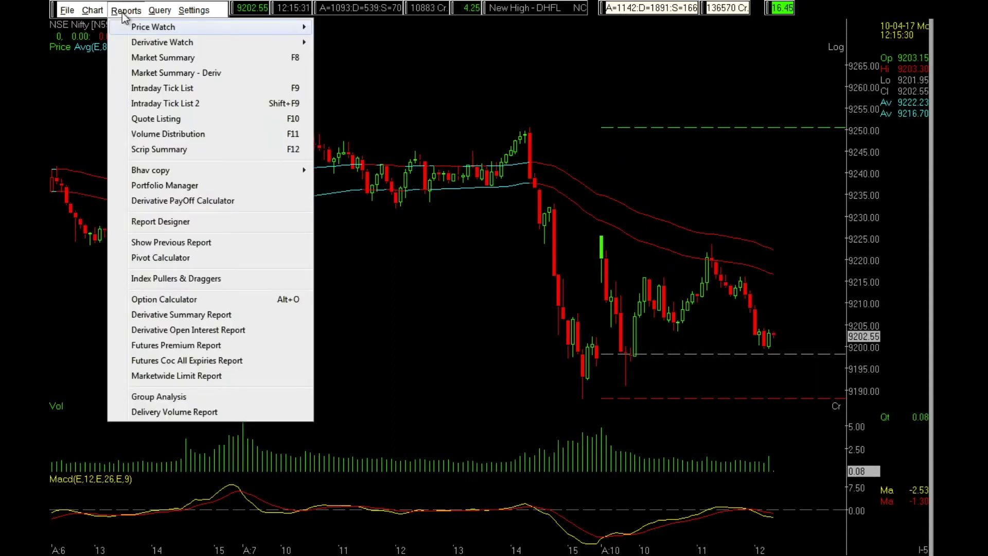
click(171, 281)
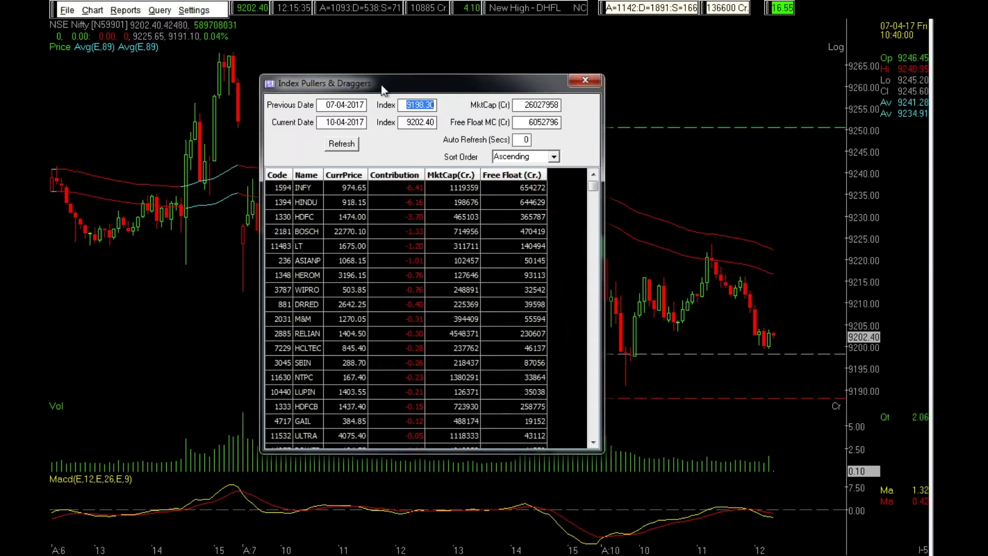
drag(384, 90, 211, 120)
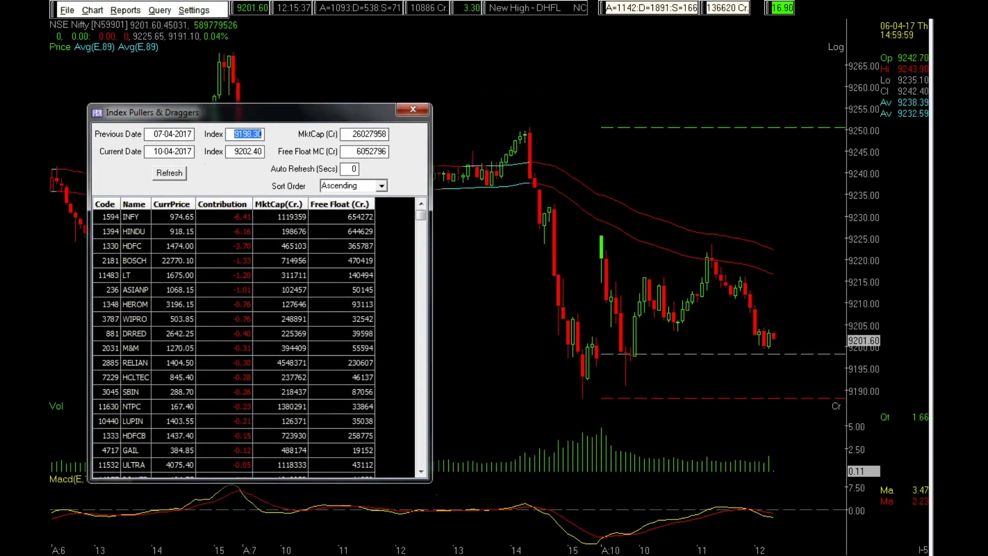
click(230, 203)
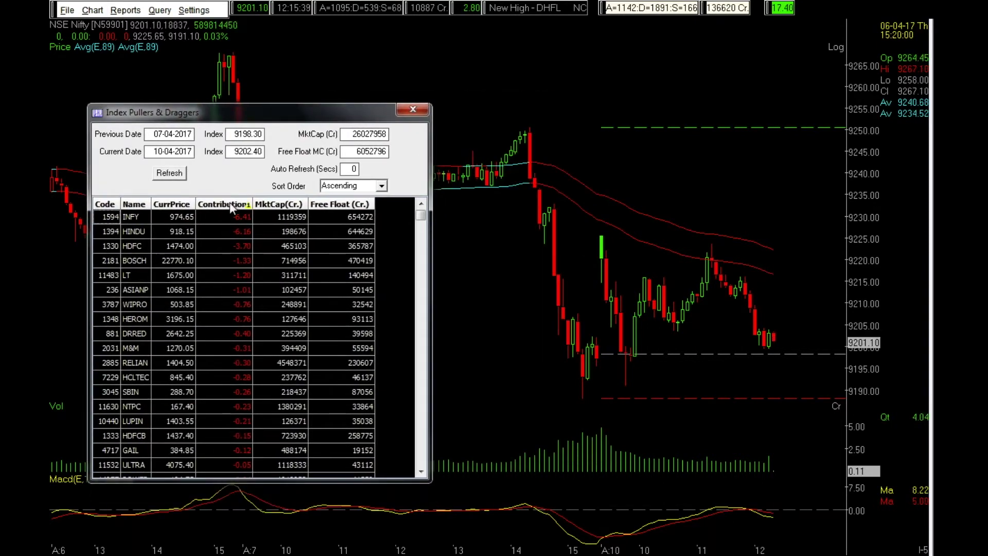
click(551, 185)
key(d)
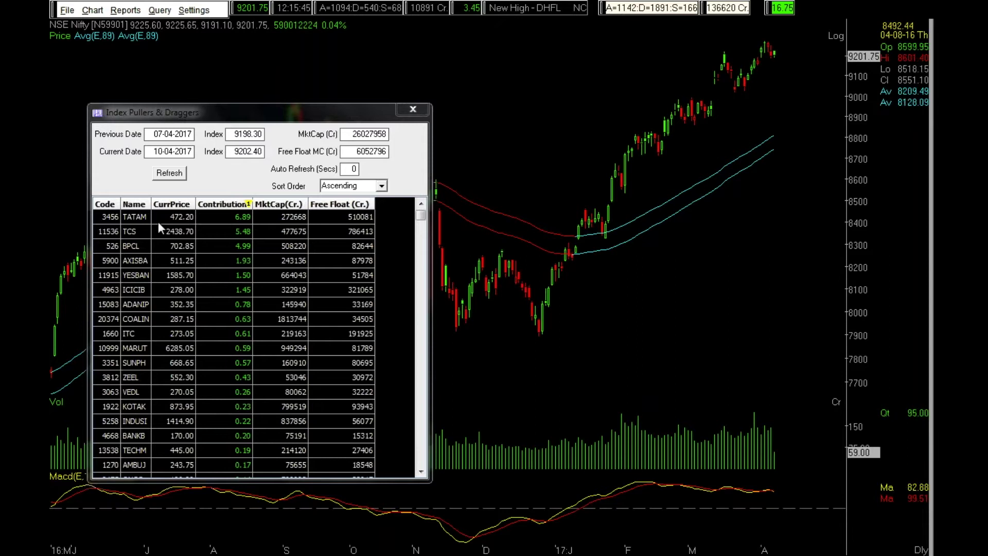
Step: Chart pullers TATAM, TCS and BPCL, then reverse the Contribution sort to list draggers first
click(143, 218)
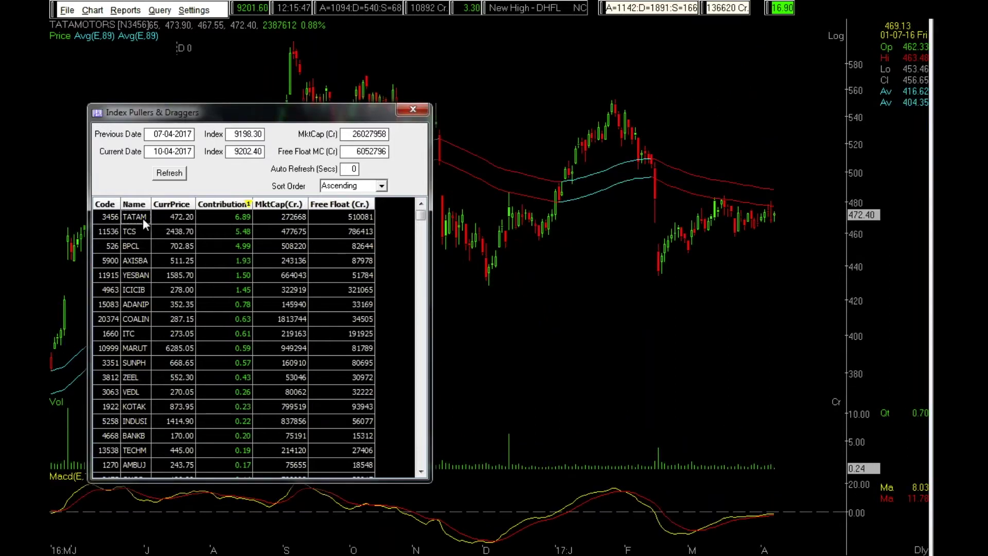
click(138, 230)
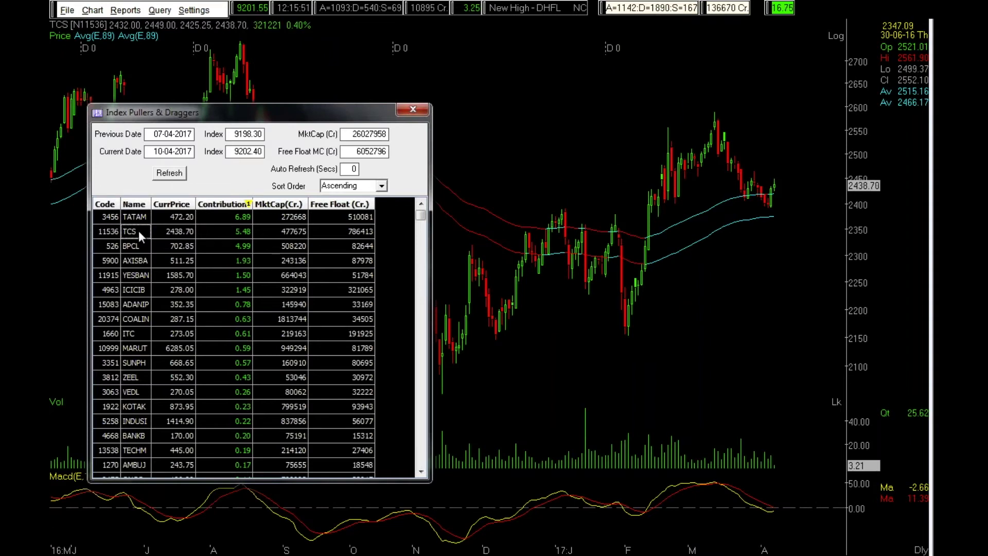
click(134, 245)
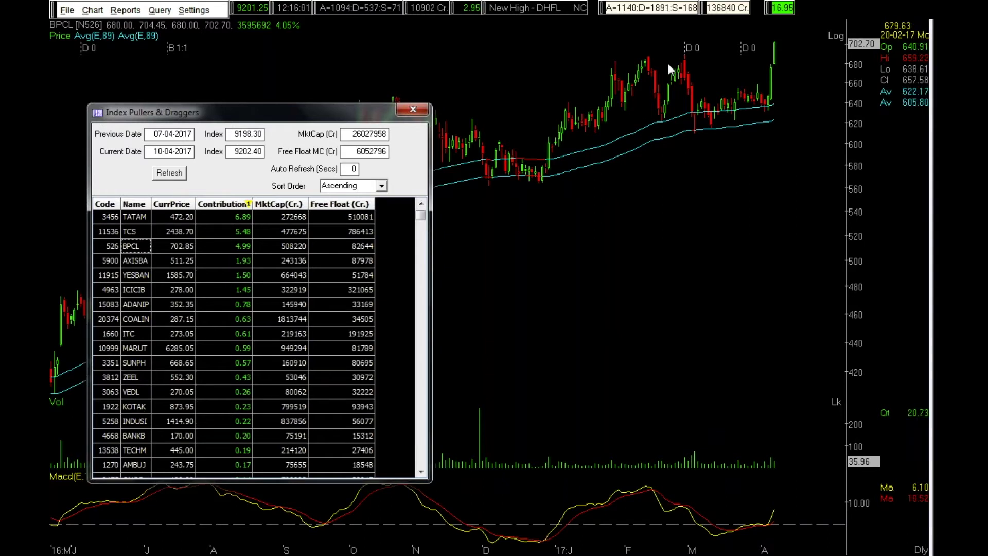
click(243, 204)
Step: Chart the top draggers INFY, the next dragger, and HDFC
click(138, 218)
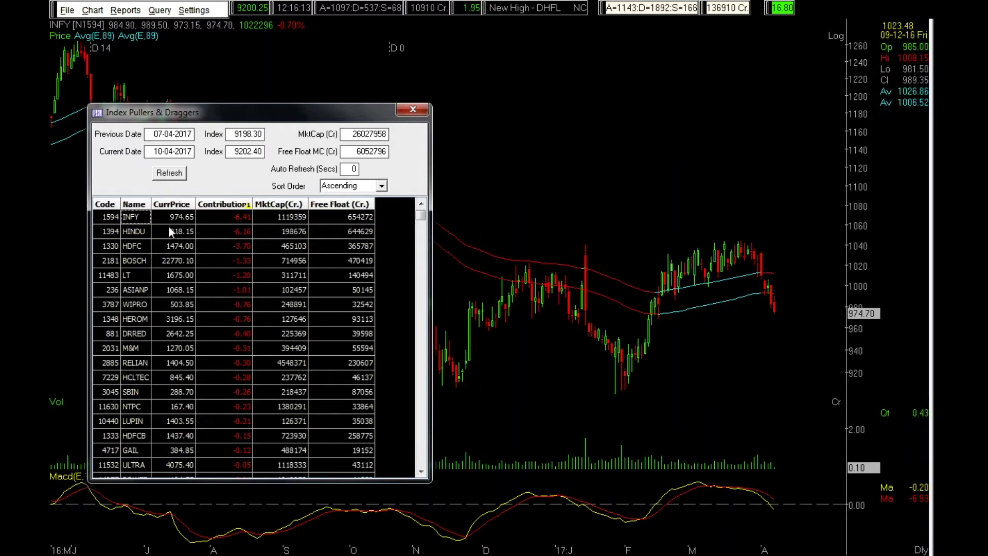
click(140, 233)
click(141, 245)
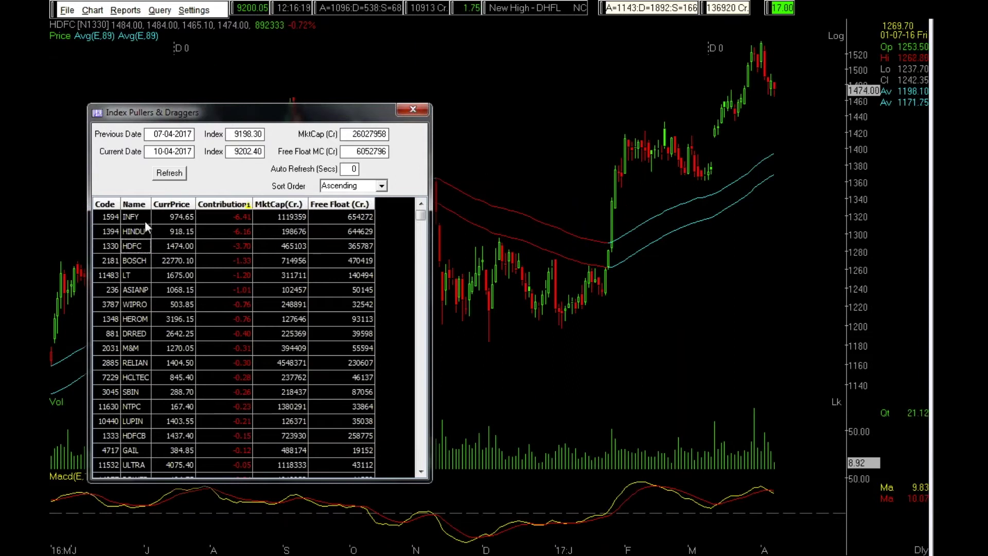
Step: Re-sort pullers first and chart TATAM, BPCL, TCS, the next puller and AXISBANK
click(212, 204)
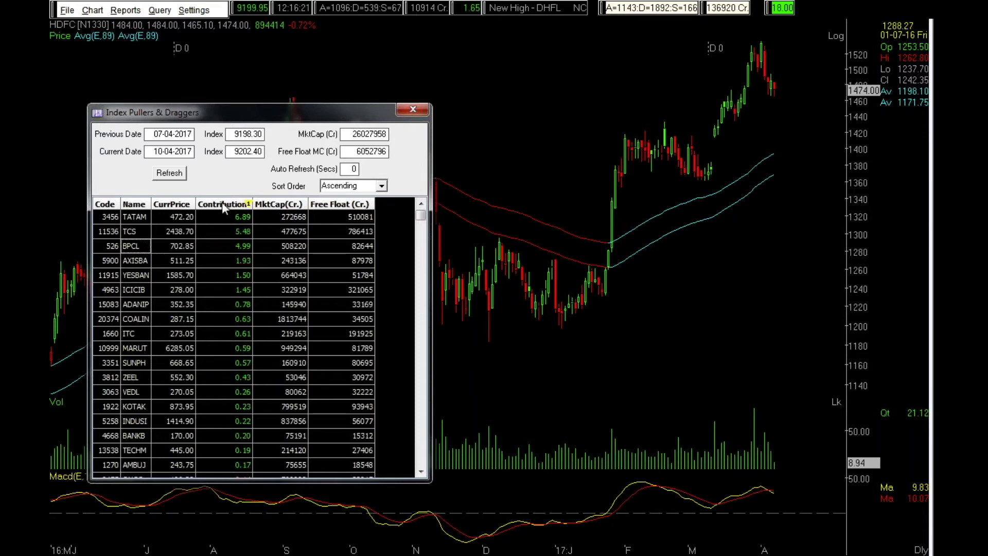
click(143, 218)
click(134, 244)
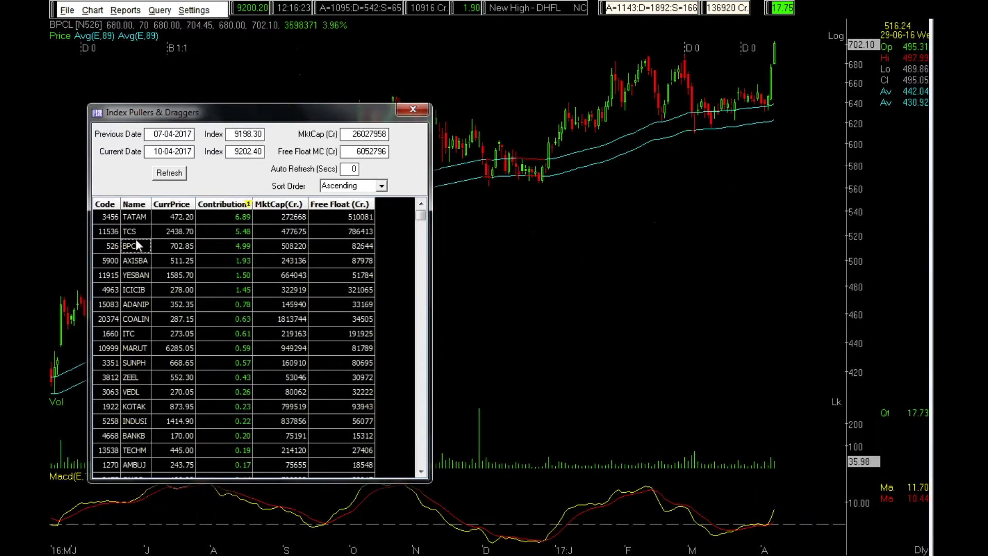
click(136, 260)
click(137, 275)
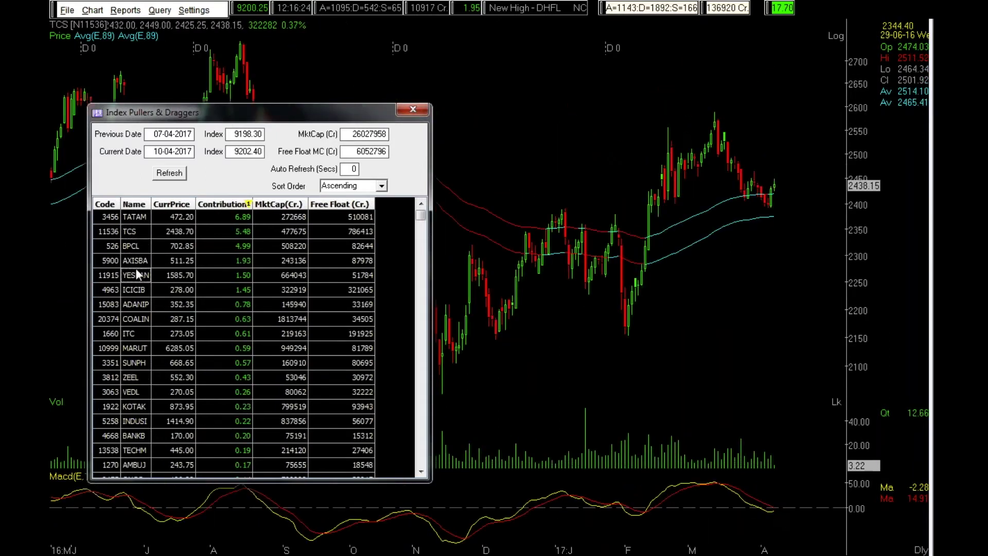
click(143, 262)
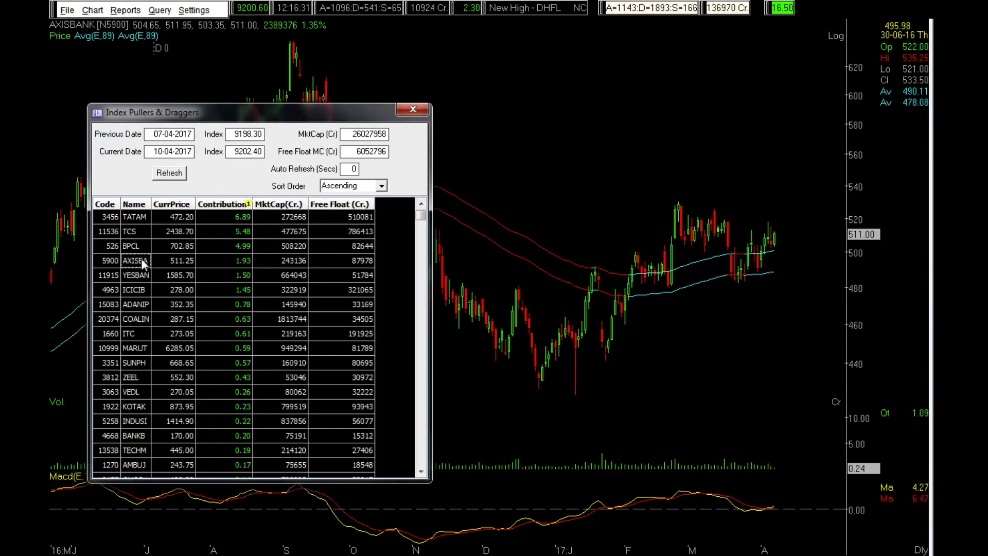
Step: Close the Index Pullers & Draggers report and start a Price Watch from Reports
click(413, 110)
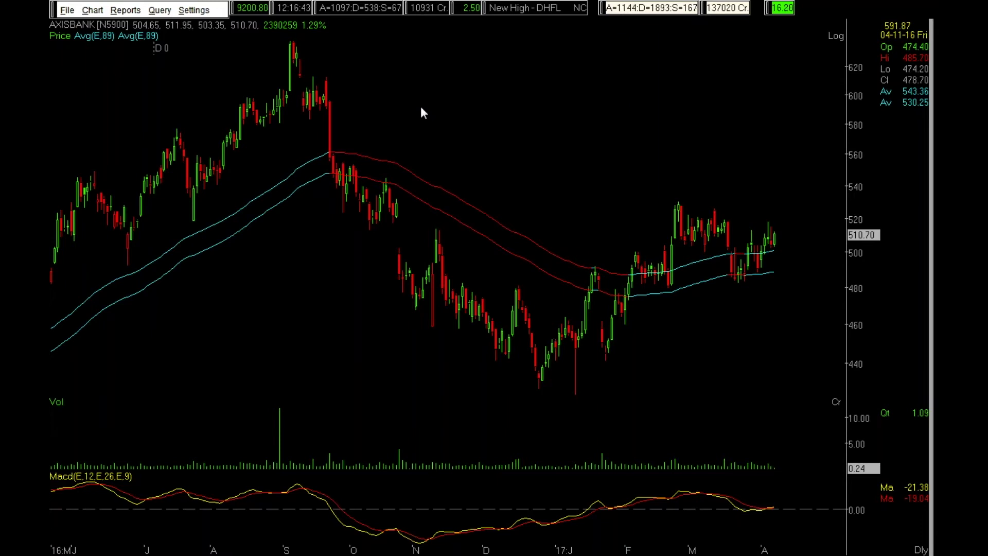
click(126, 12)
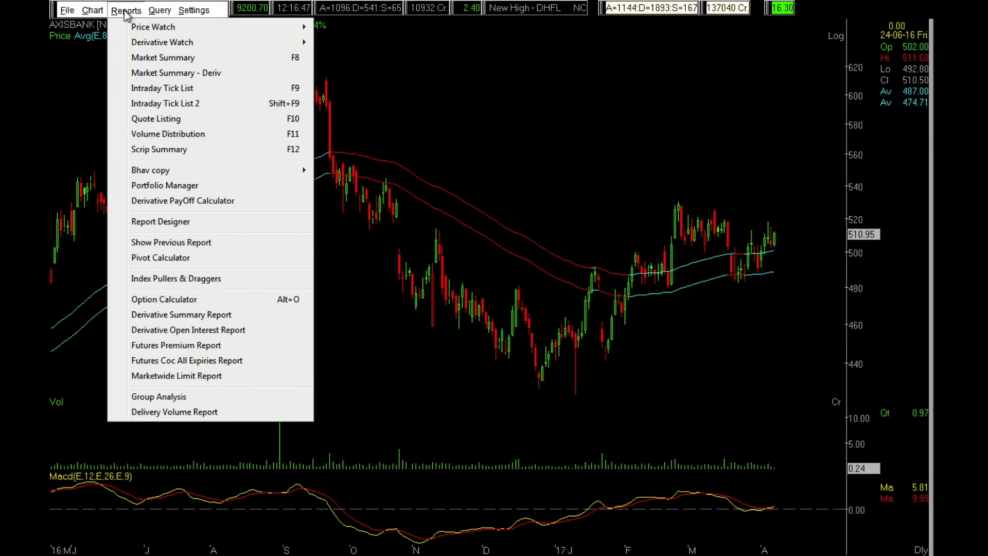
mouse_move(135, 27)
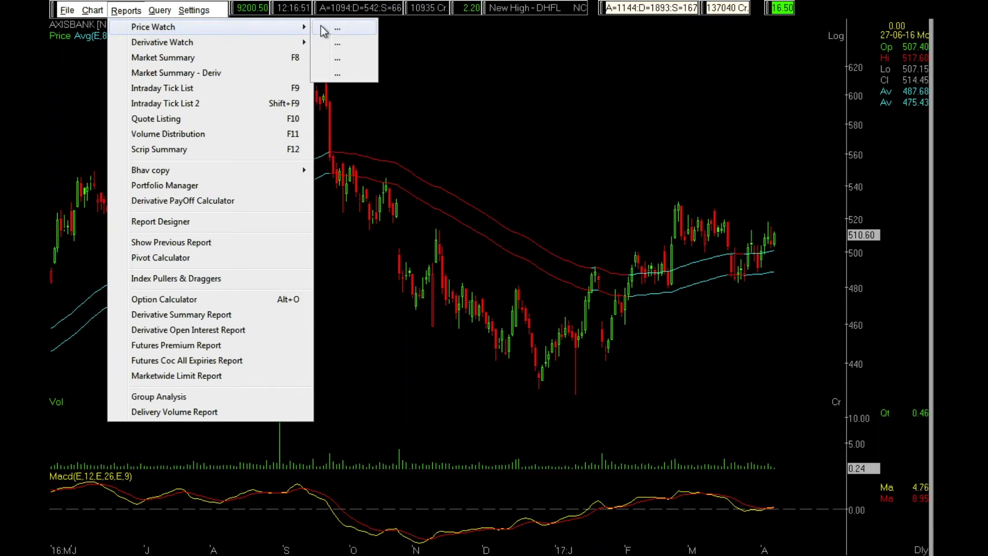
click(346, 32)
Step: Move the Group Selection dialog left and scroll down to the NSE groups like Nifty 50
drag(314, 91, 198, 149)
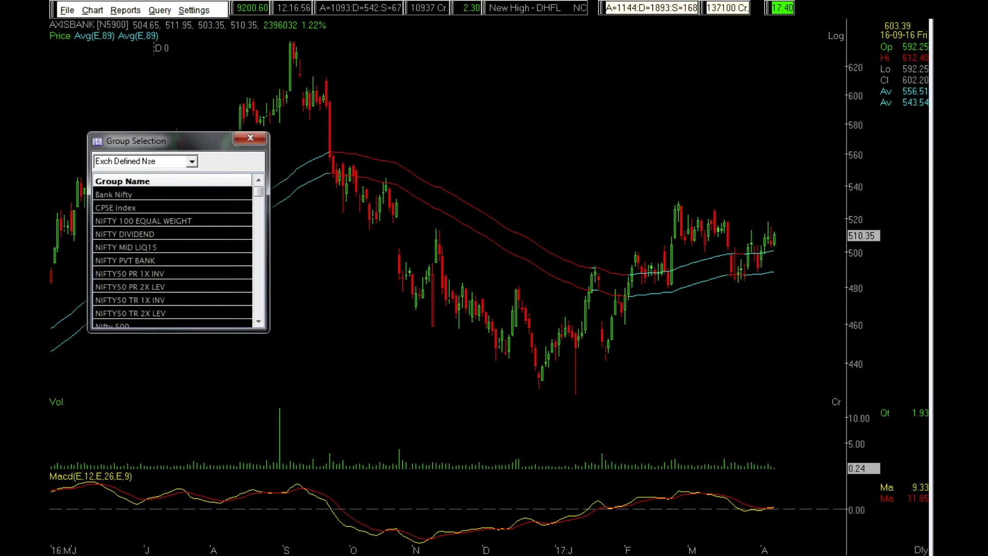
click(259, 322)
click(258, 322)
click(259, 321)
click(259, 322)
click(259, 321)
click(259, 322)
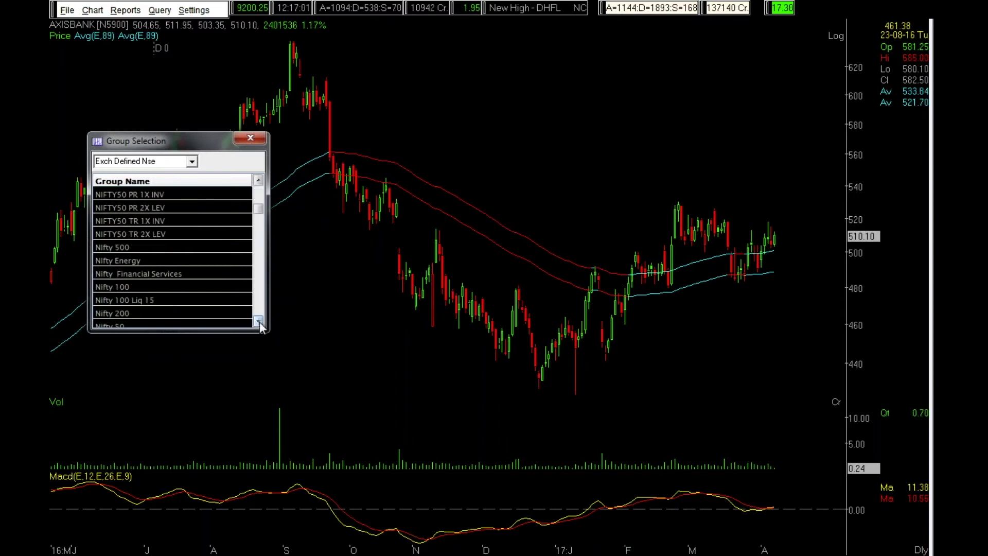
click(259, 322)
click(258, 322)
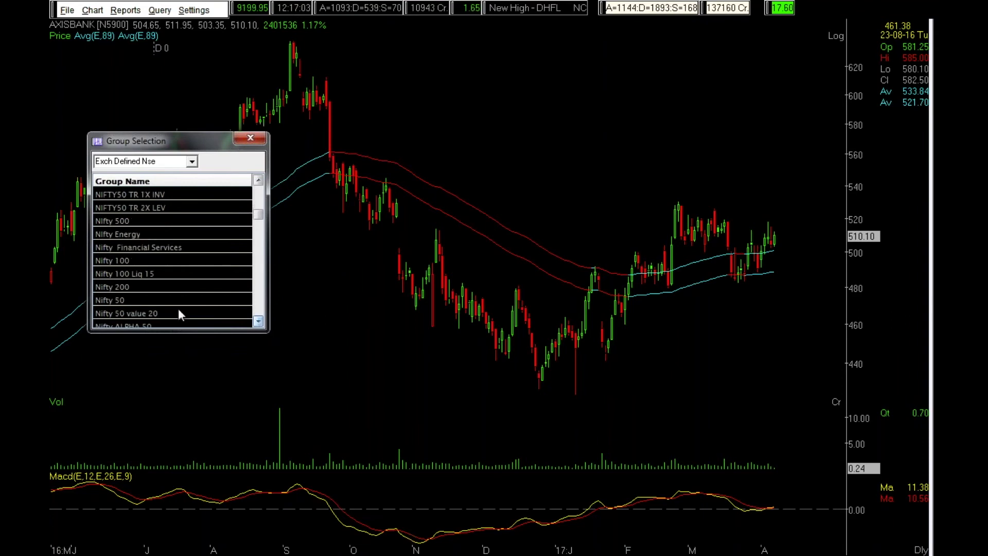
Step: Open the Nifty 50 Price Watch and resize it narrower, taller and slightly higher
double_click(145, 301)
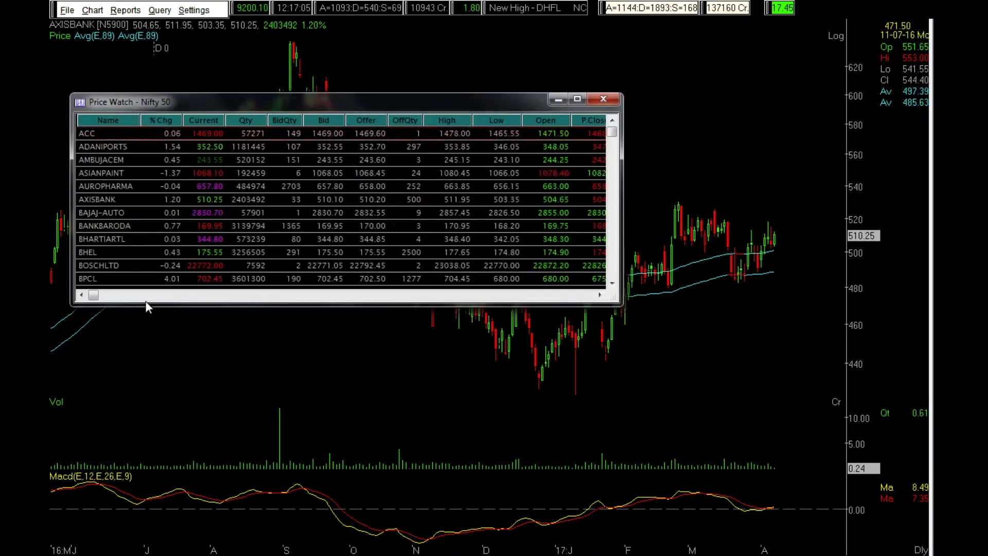
drag(623, 171, 767, 137)
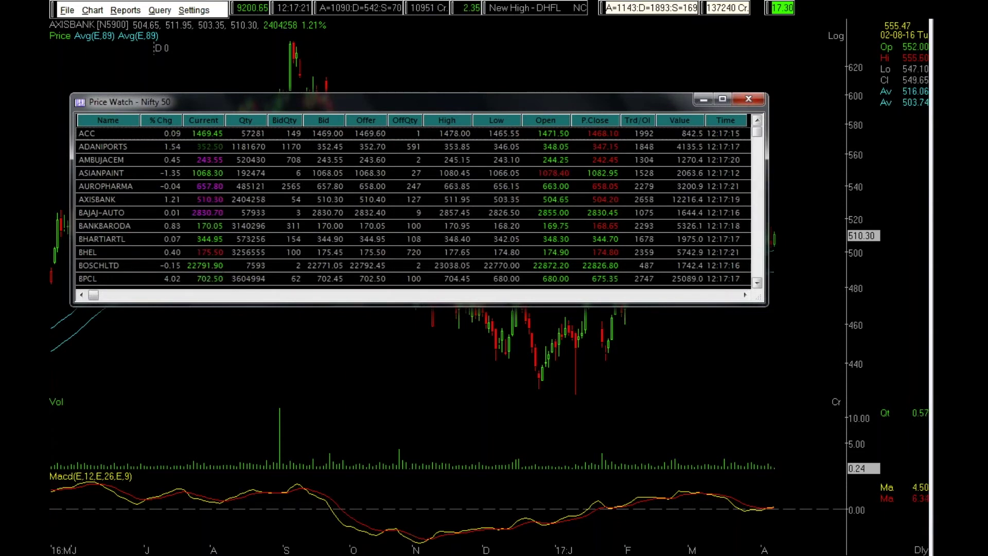
drag(767, 206, 247, 207)
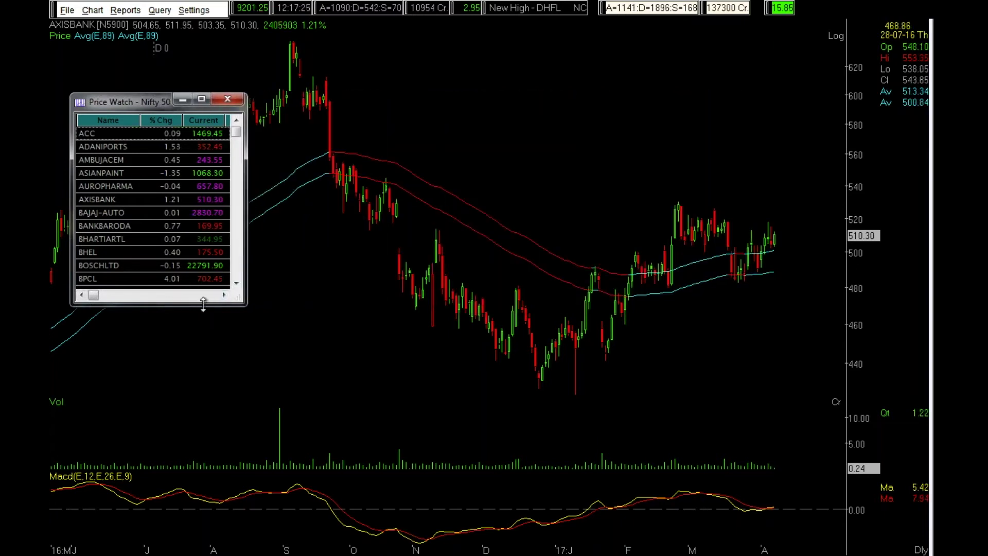
drag(203, 304, 196, 348)
drag(140, 103, 139, 81)
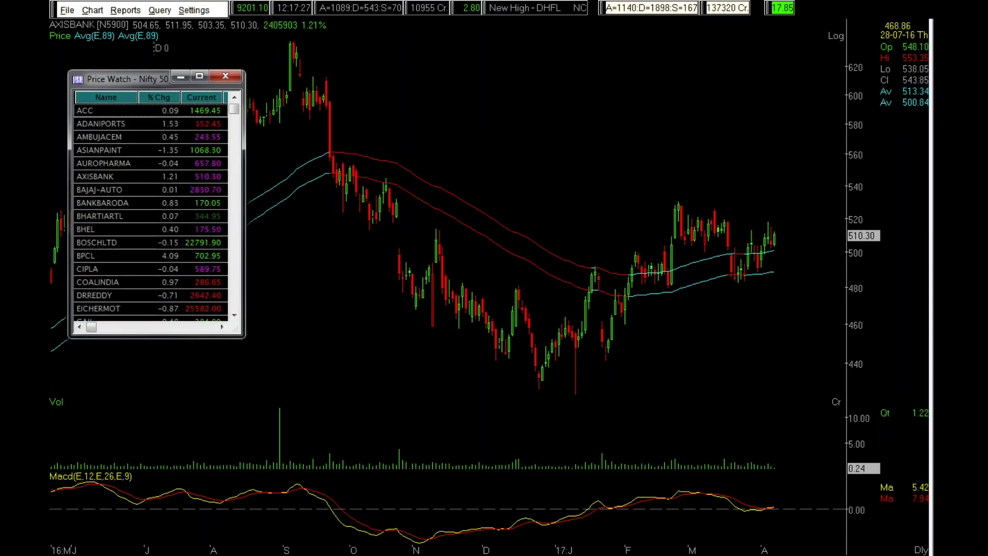
Step: Sort the Nifty 50 list by % Chg and chart WIPRO, ASIANPAINT and EICHERMOT
click(165, 96)
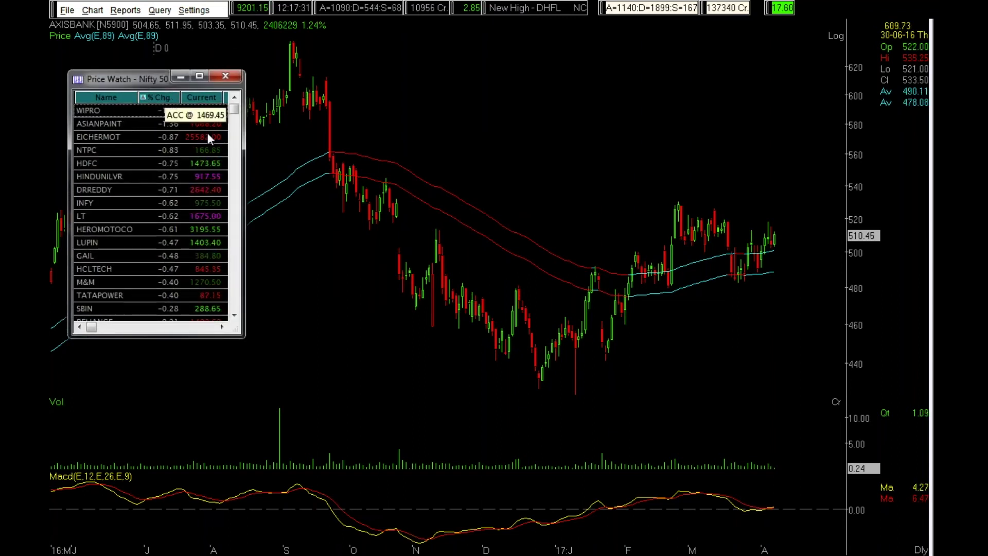
click(100, 110)
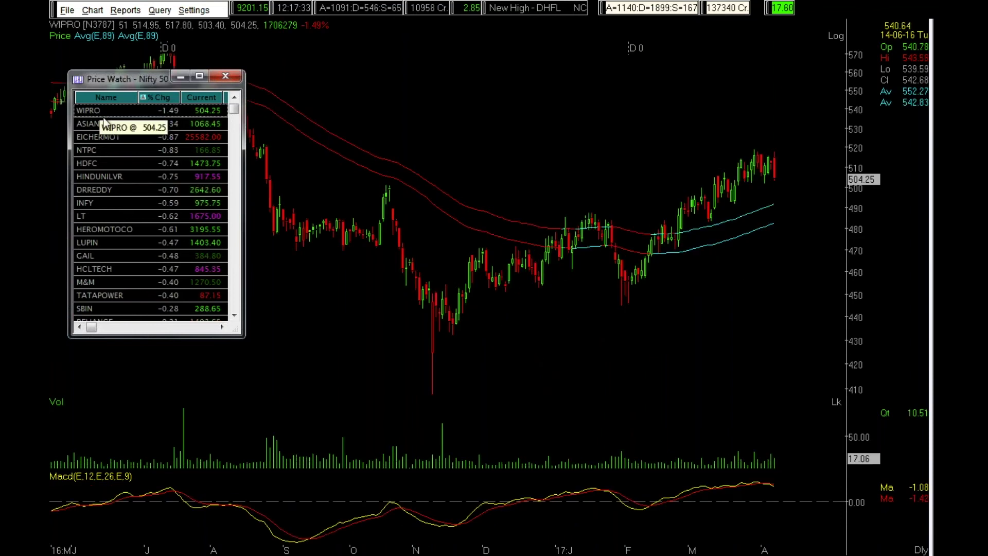
click(104, 122)
click(89, 140)
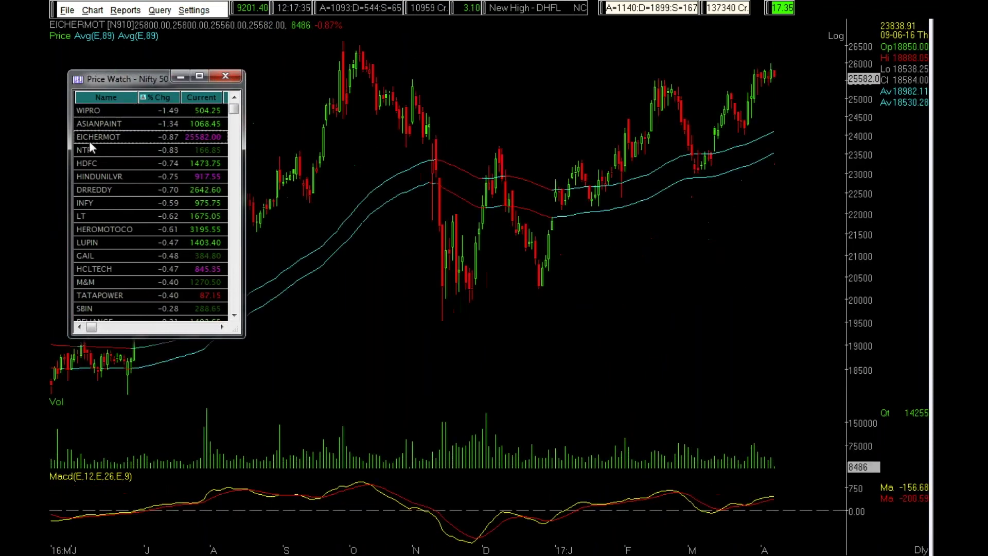
Step: Rank by % Chg with gainers first and chart BPCL, INFRATEL and YESBANK
click(159, 96)
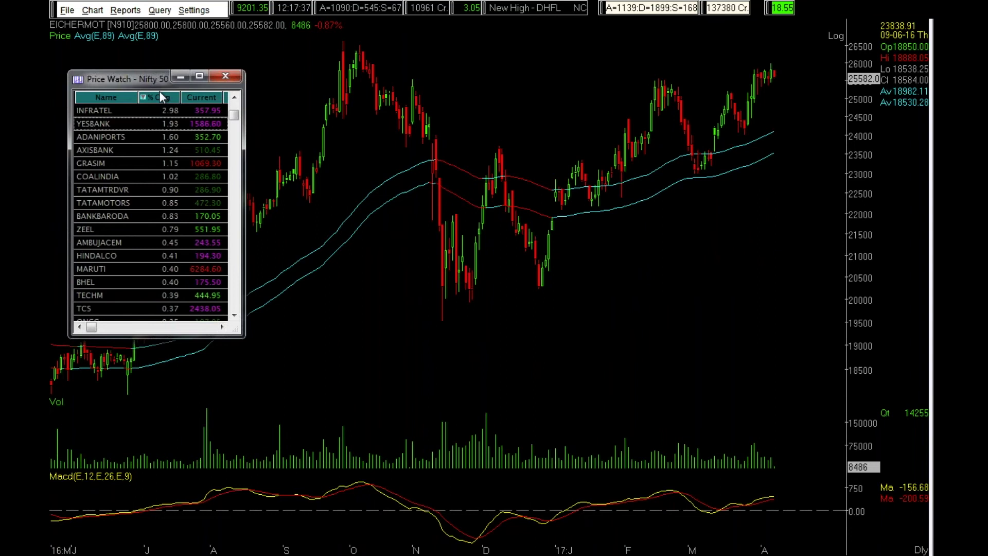
click(234, 97)
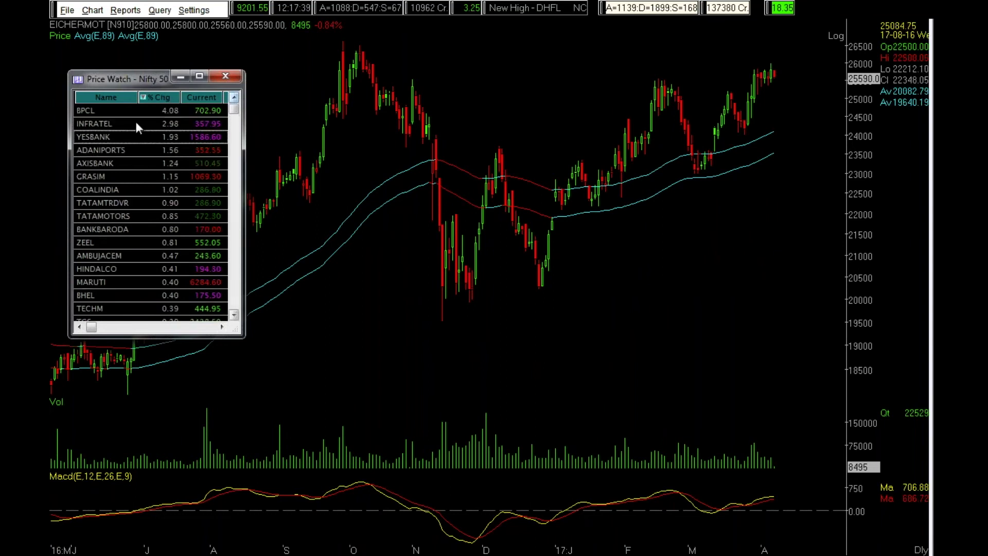
click(119, 114)
click(108, 125)
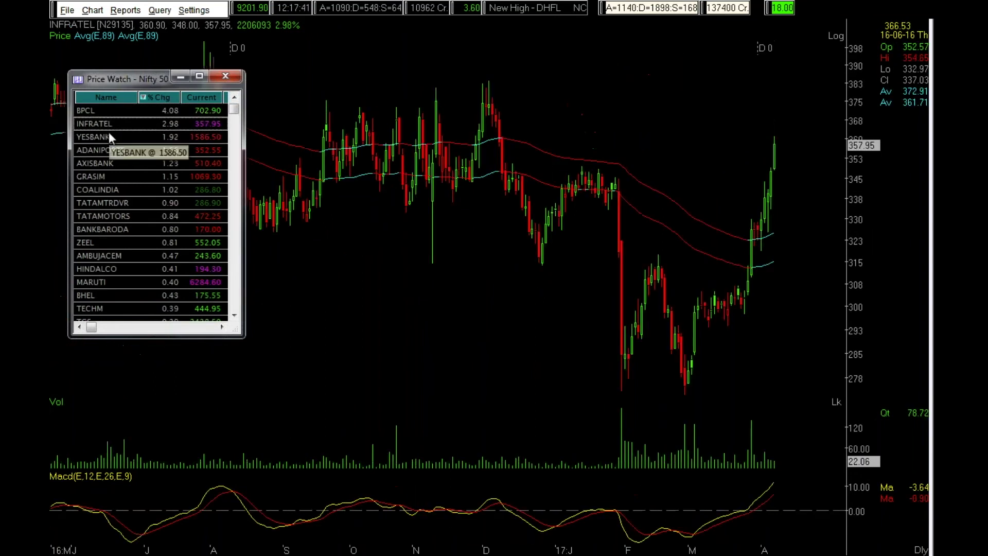
click(109, 136)
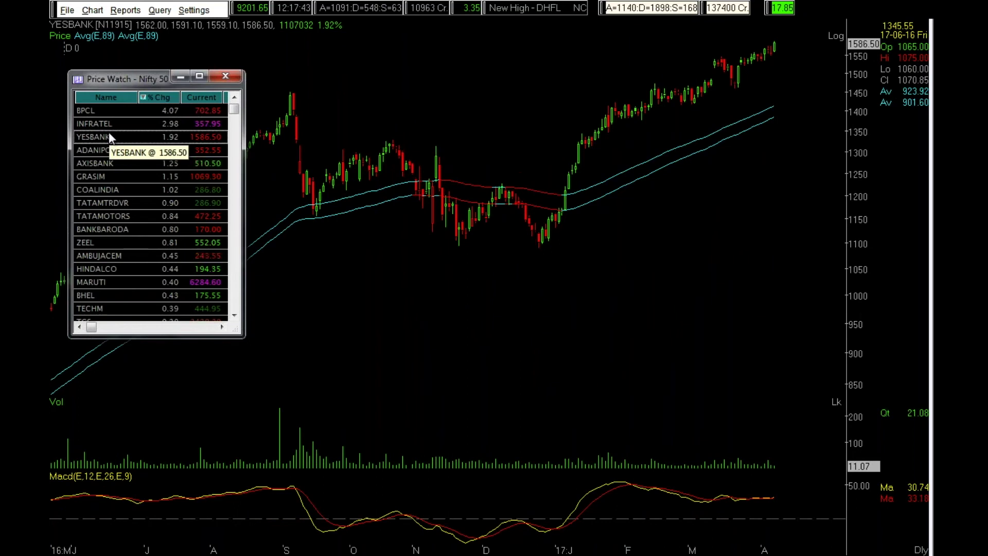
Step: Open a second Price Watch for Nse F&O Scrips and place it beside the Nifty 50 watch
click(125, 11)
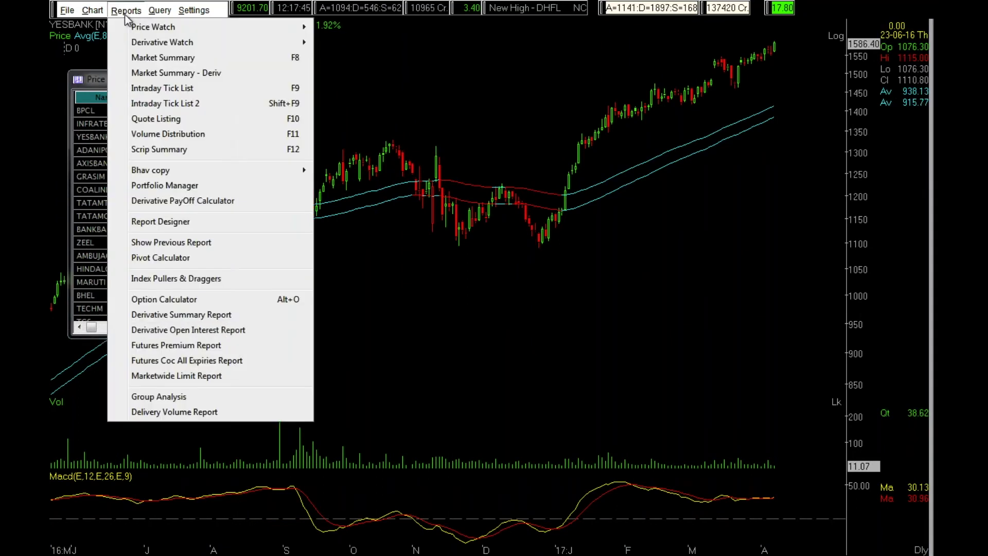
click(125, 12)
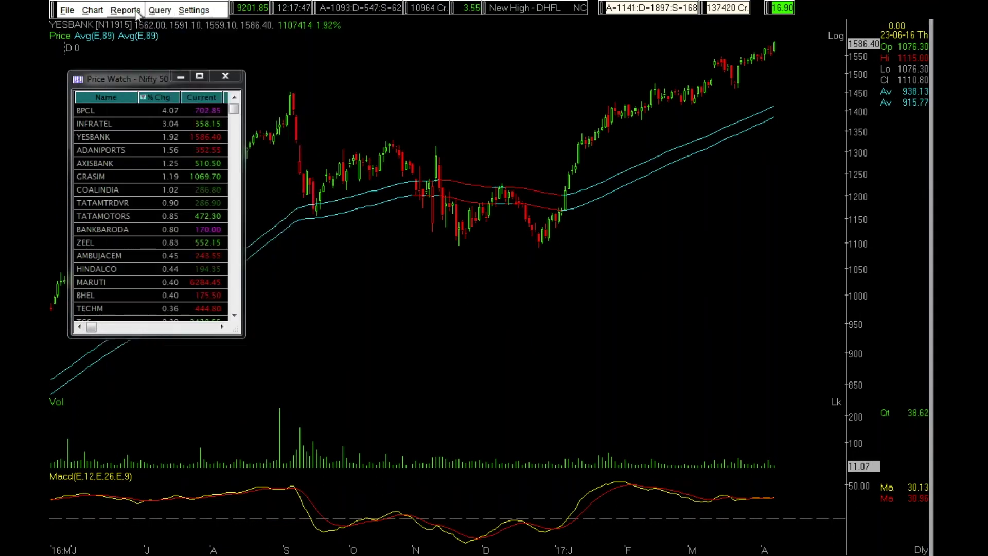
click(125, 12)
mouse_move(172, 31)
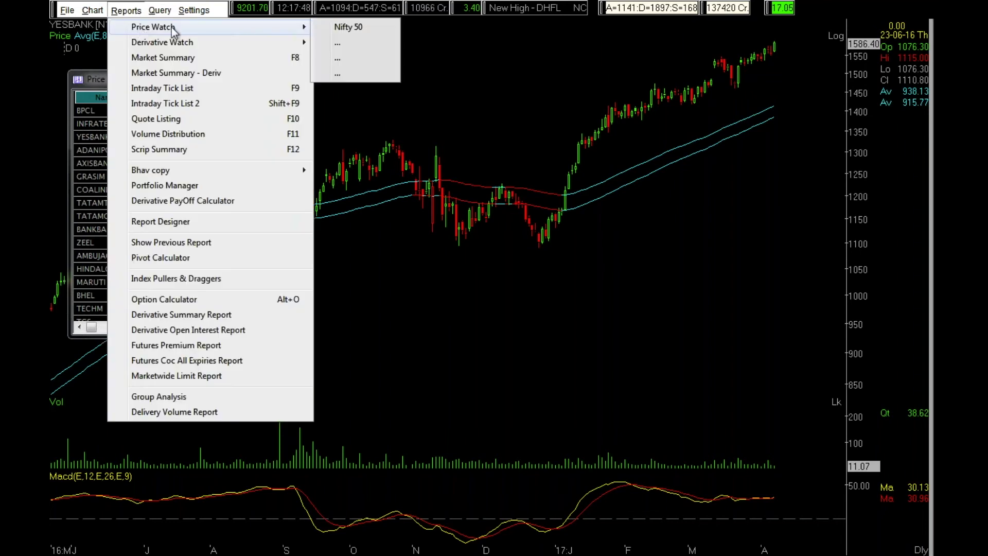
click(349, 45)
drag(258, 191, 260, 316)
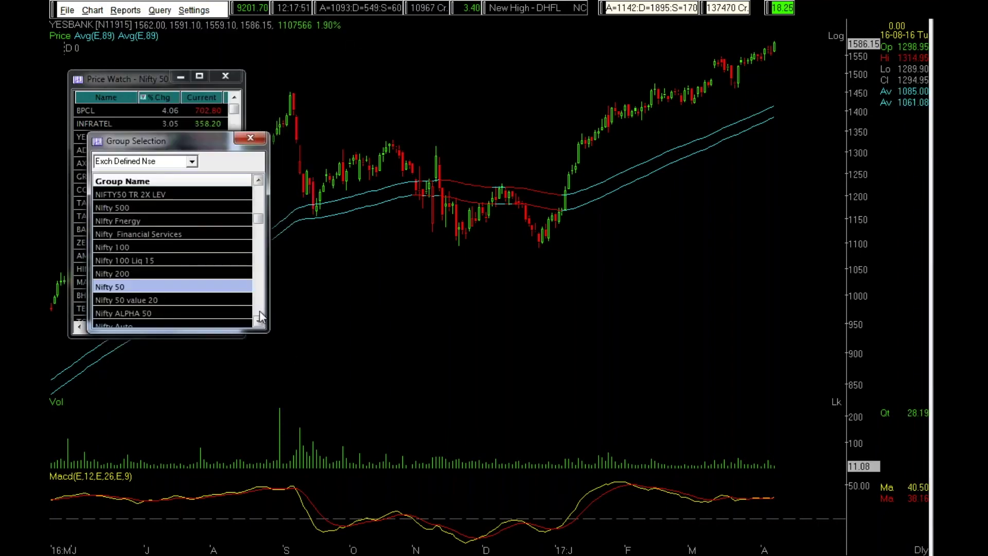
double_click(116, 312)
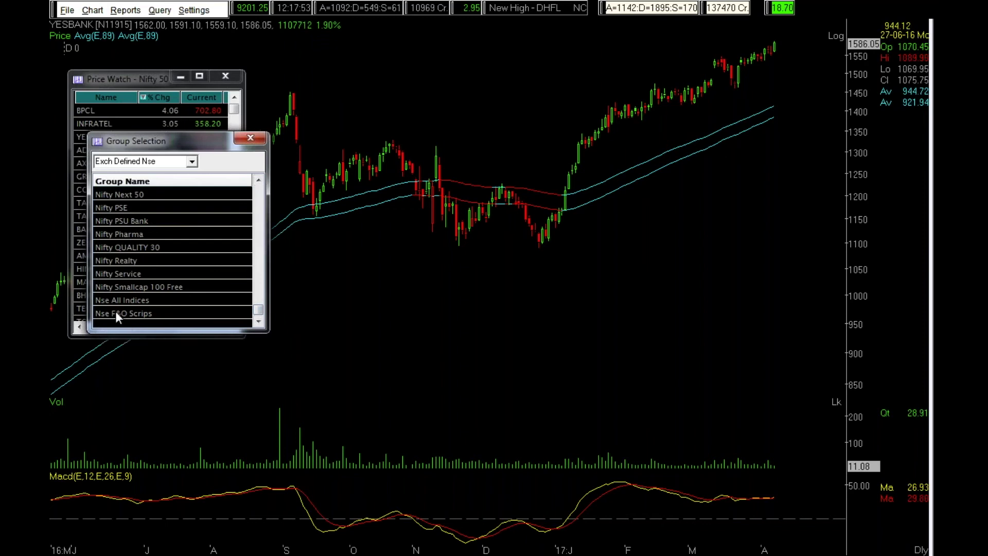
drag(196, 203, 314, 87)
Step: Sort Nse F&O gainers first and chart MFSL, DIVISLAB, BPCL, IOC, SUZLON, INFRATEL, ESCORTS
click(353, 108)
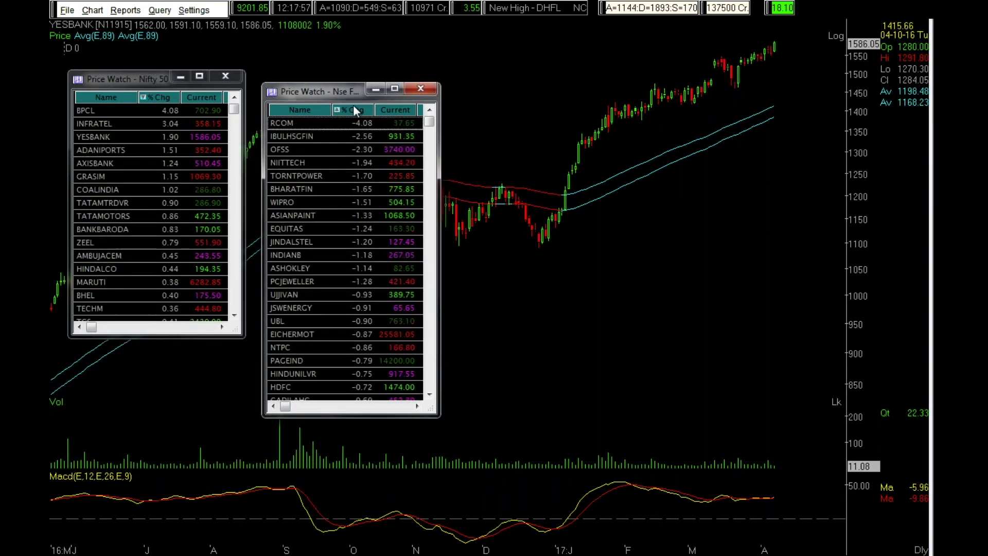
click(353, 108)
click(353, 108)
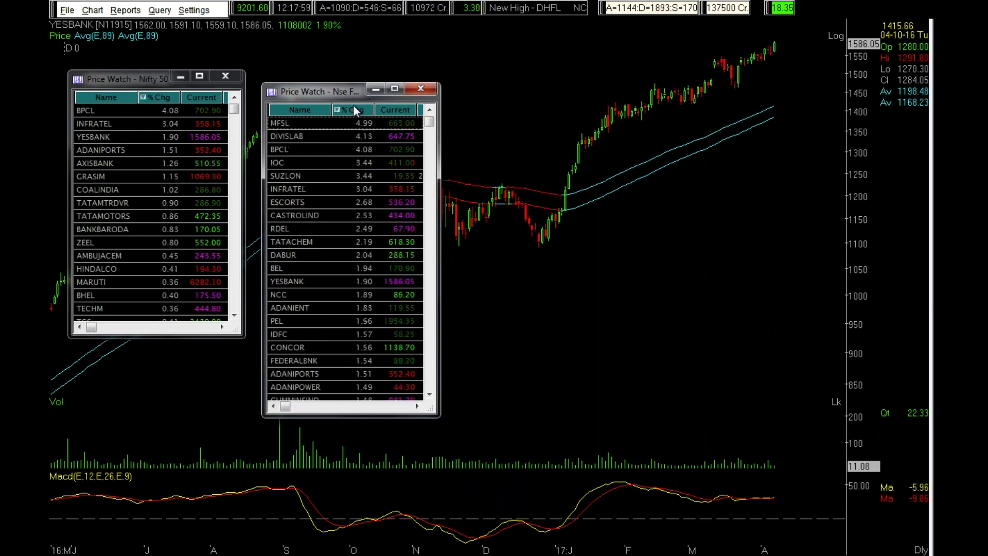
click(299, 125)
click(307, 135)
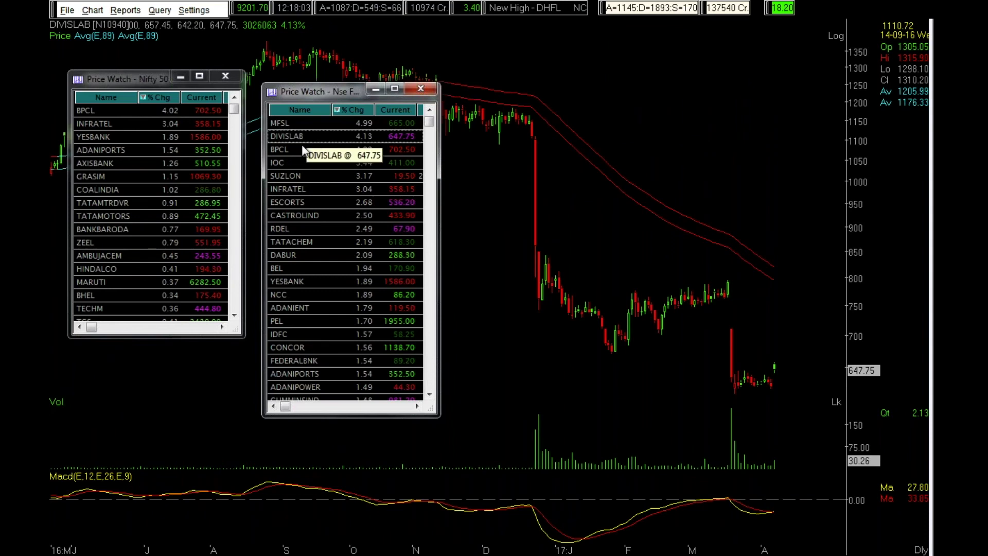
click(303, 147)
click(298, 158)
click(298, 173)
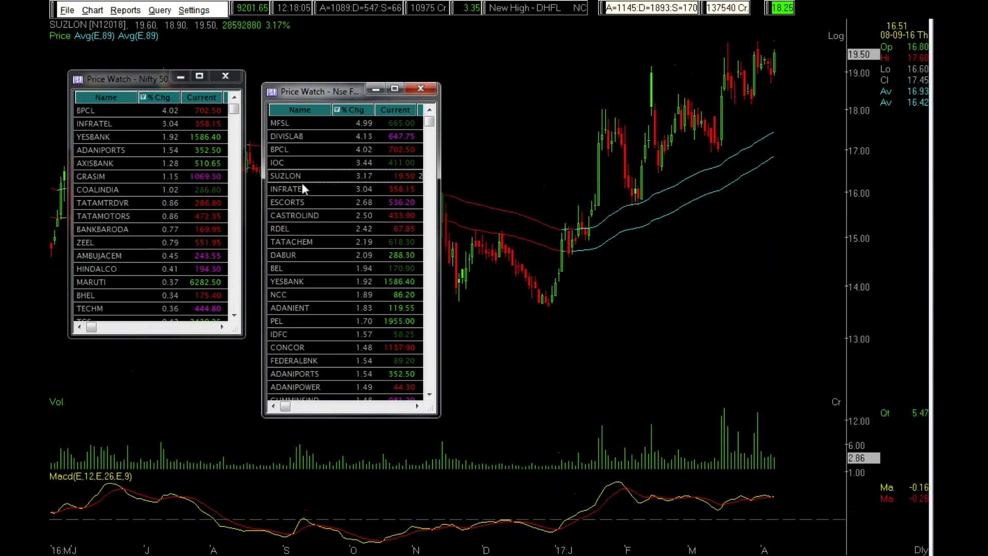
click(300, 186)
click(307, 203)
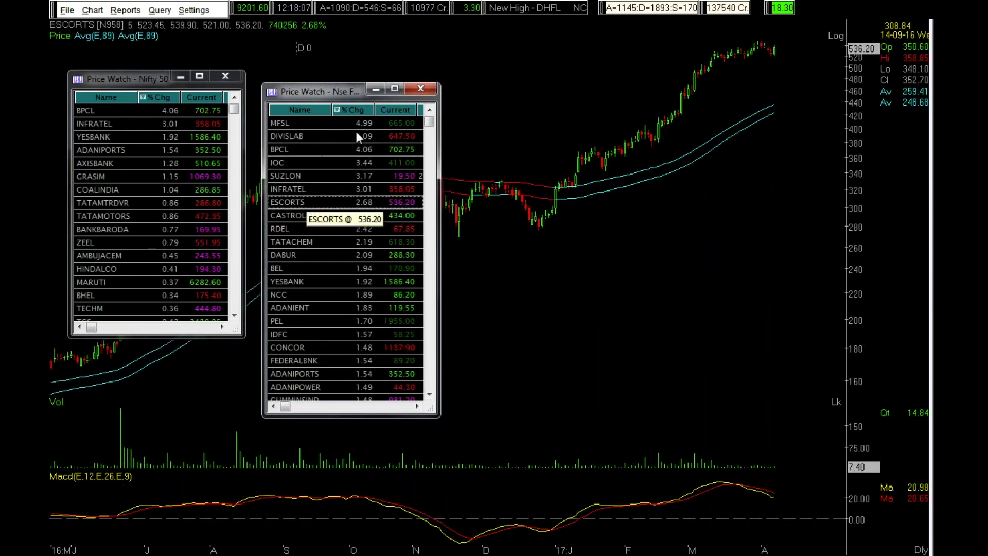
Step: Re-sort losers first and chart BHARATFIN, RCOM, IBULHSGFIN, OFSS and NIITTECH
click(359, 110)
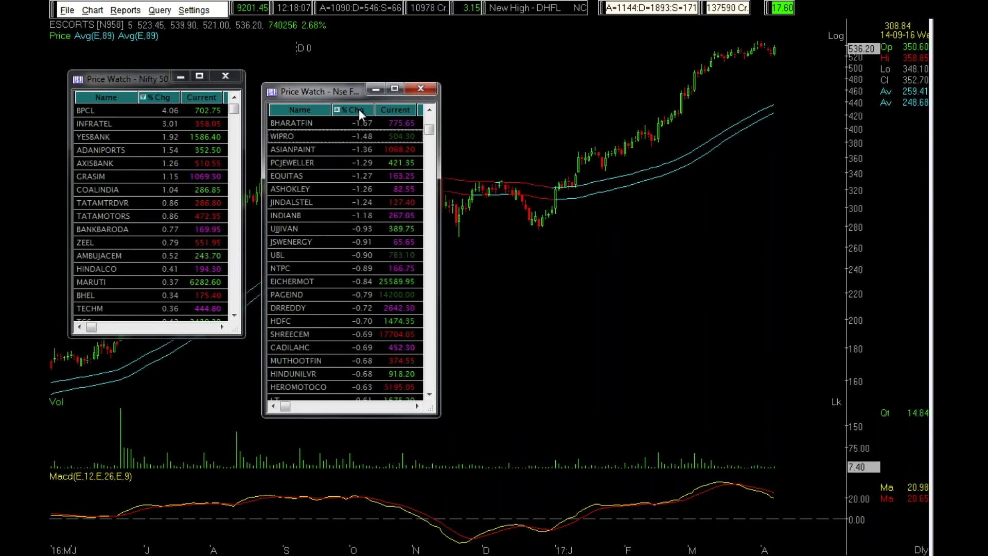
click(303, 125)
scroll(429, 114, up, 5)
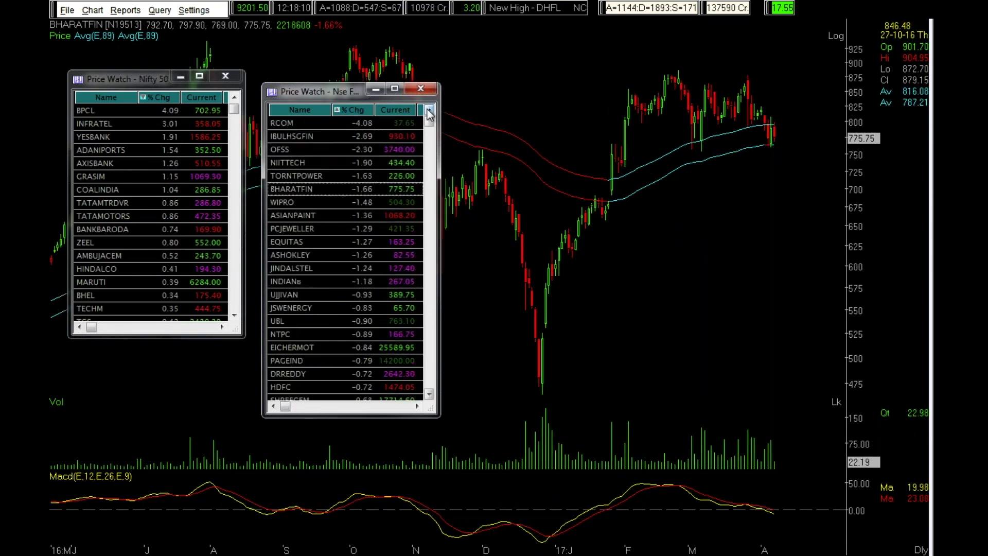
click(303, 123)
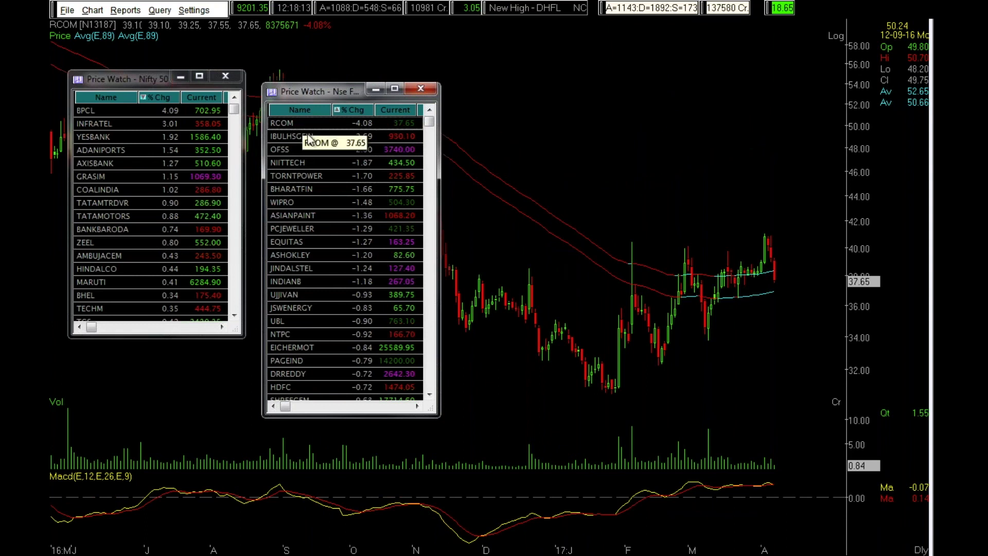
click(307, 134)
click(307, 148)
click(308, 160)
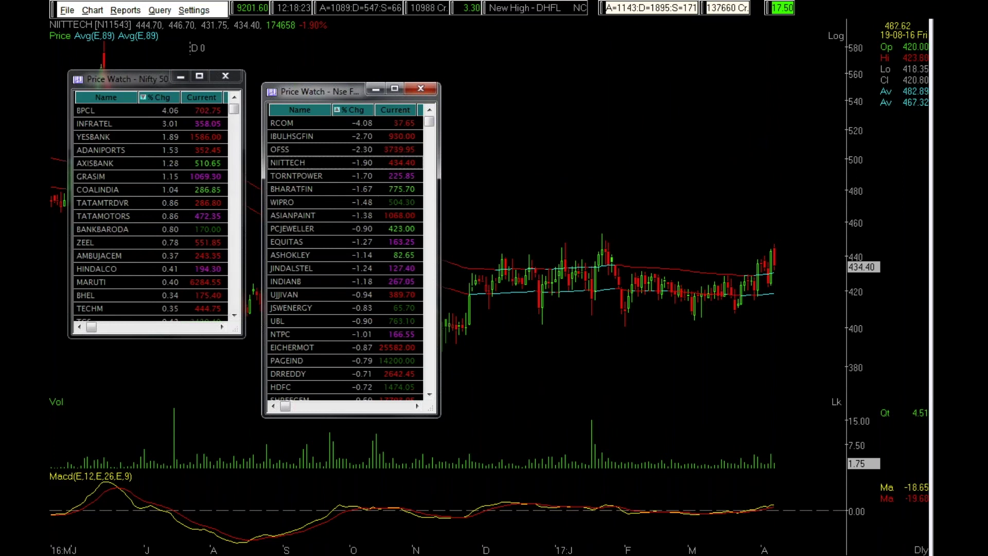
Step: Change the second watch's group to Bank Nifty through its right-click Change Group option
right_click(325, 246)
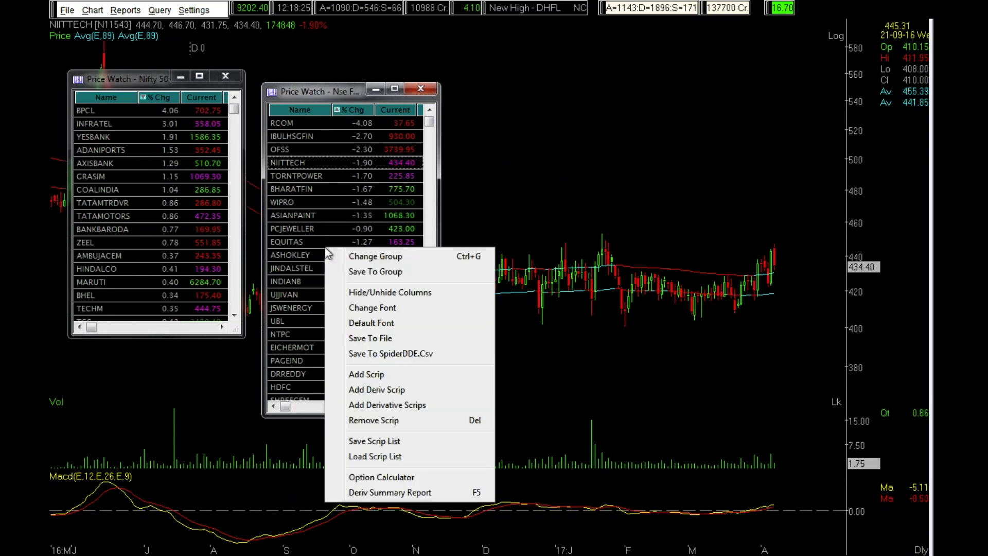
right_click(323, 168)
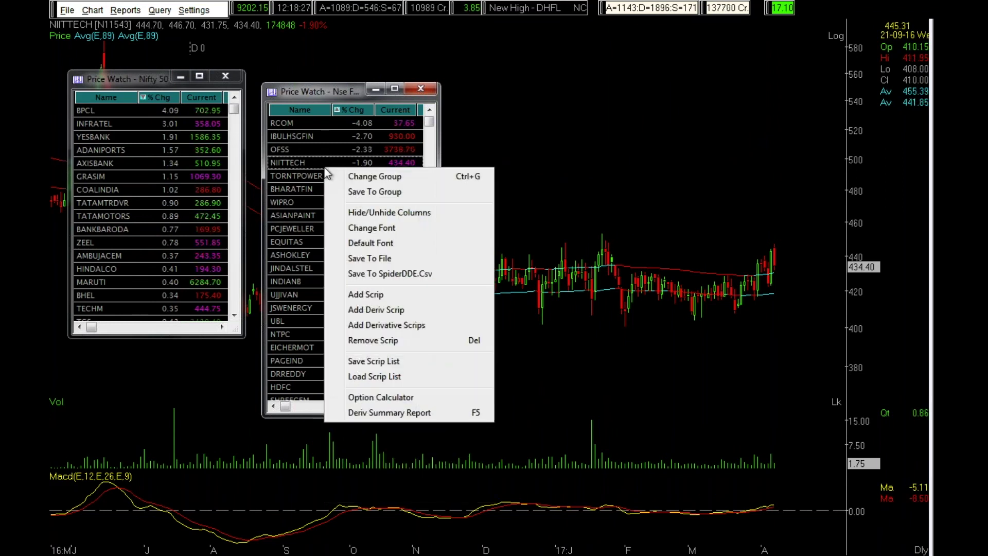
click(359, 177)
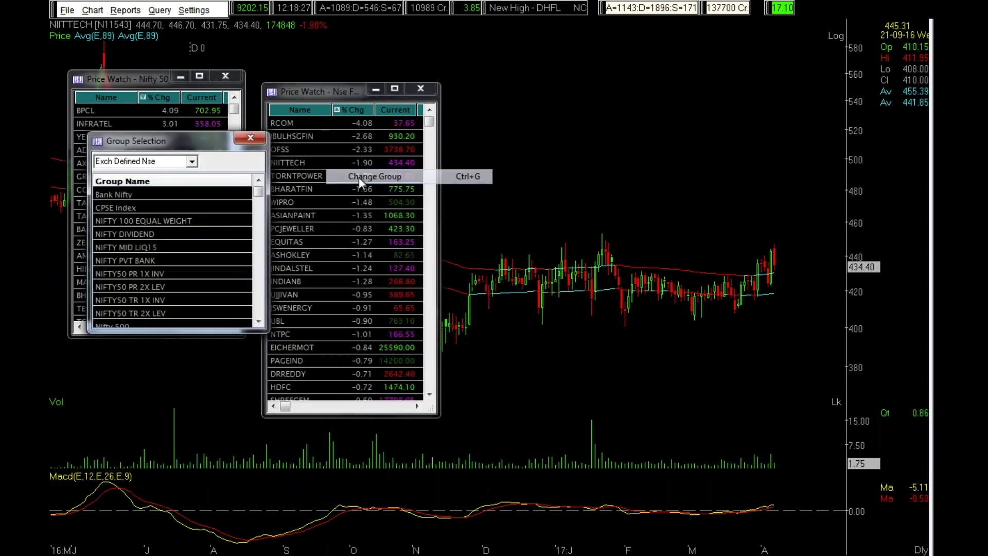
double_click(158, 193)
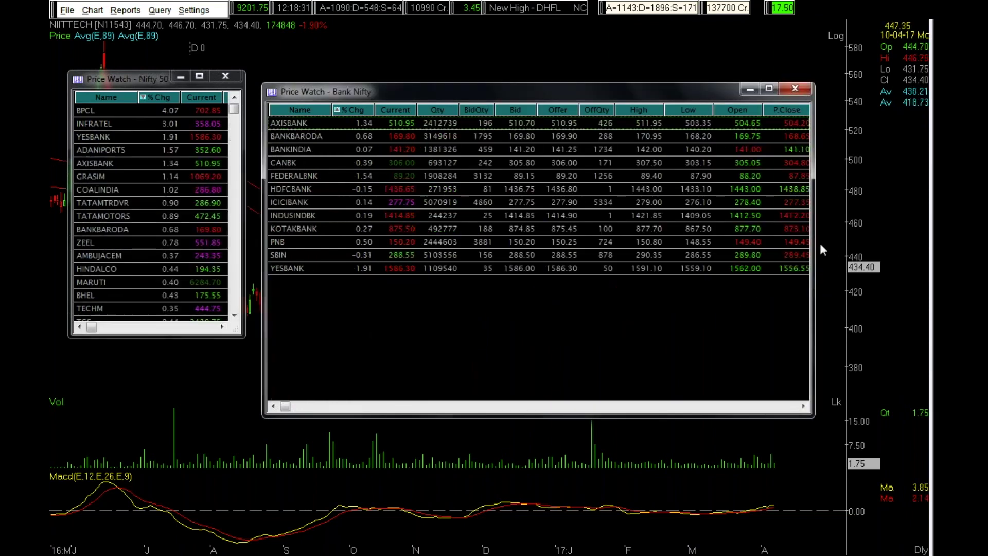